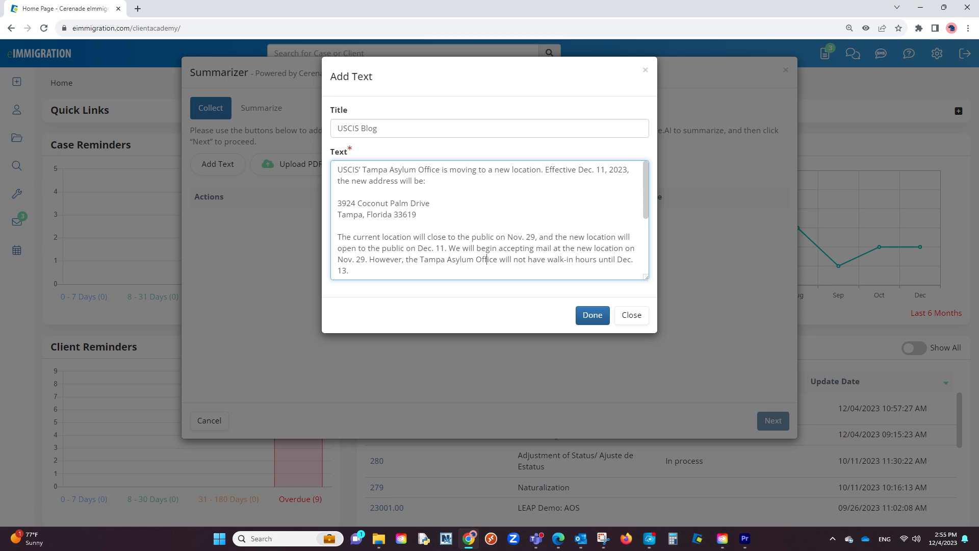
Step: Add the pasted Tampa Asylum Office blog text as a resource titled 'USCIS Blog'
click(593, 315)
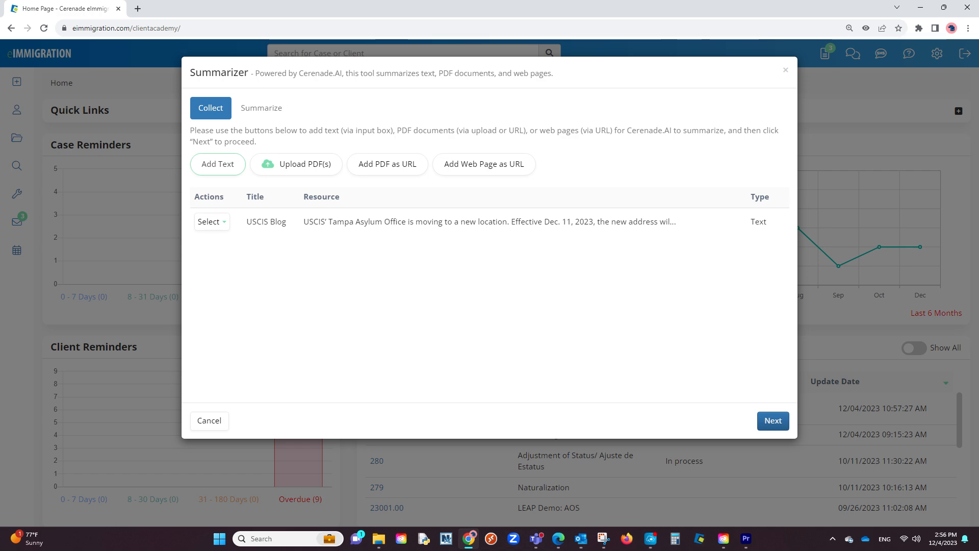